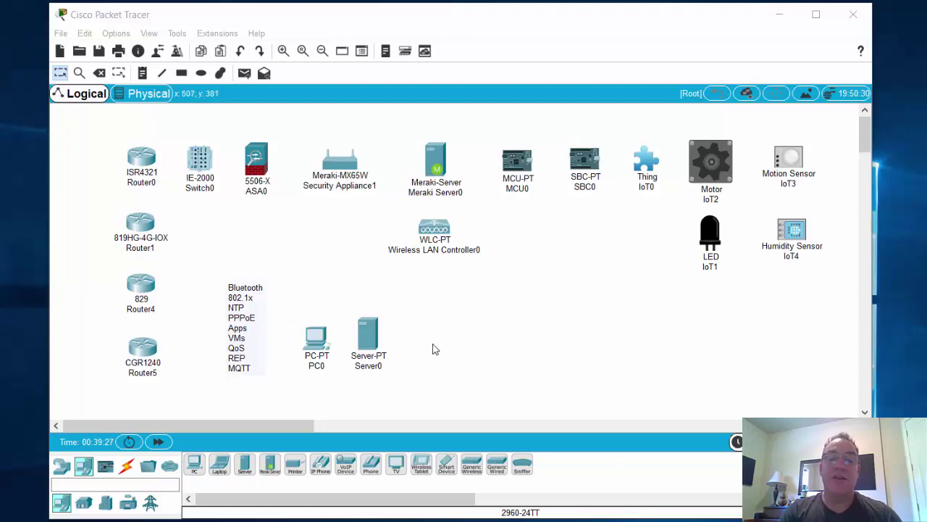
Step: Open PC0's Desktop, launch the Text Editor, check its File menu, then close it
{"action": "left_click", "coordinate": [316, 347]}
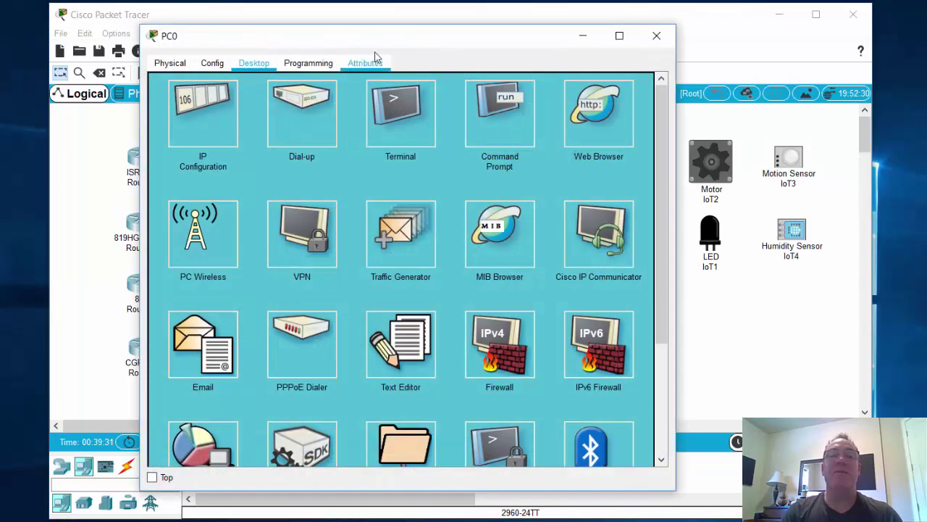
{"action": "left_click_drag", "start_coordinate": [389, 44], "coordinate": [392, 8]}
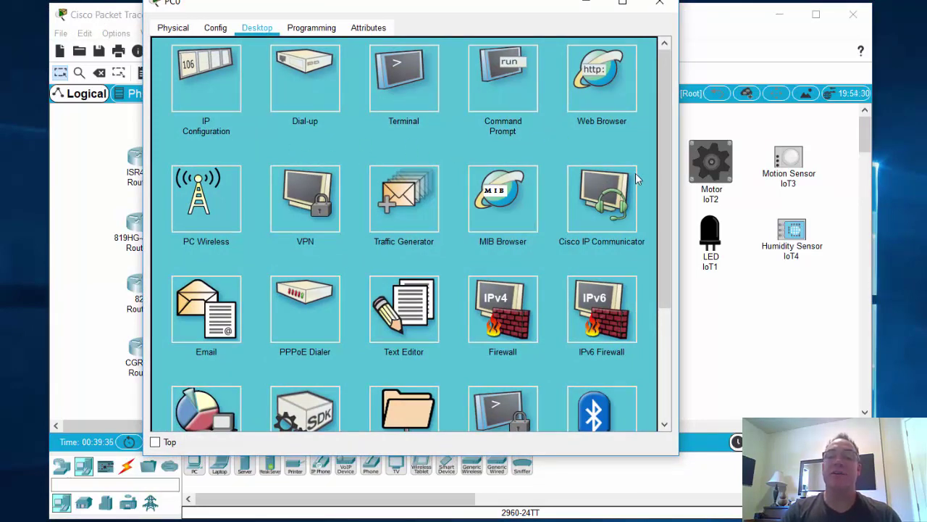
{"action": "left_click_drag", "start_coordinate": [666, 184], "coordinate": [667, 300]}
{"action": "left_click", "coordinate": [398, 151]}
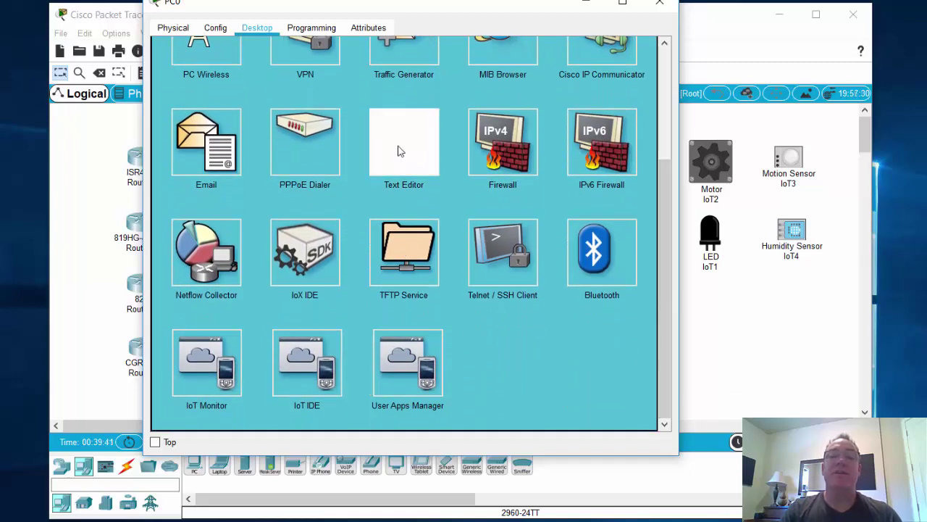
{"action": "left_click", "coordinate": [168, 73]}
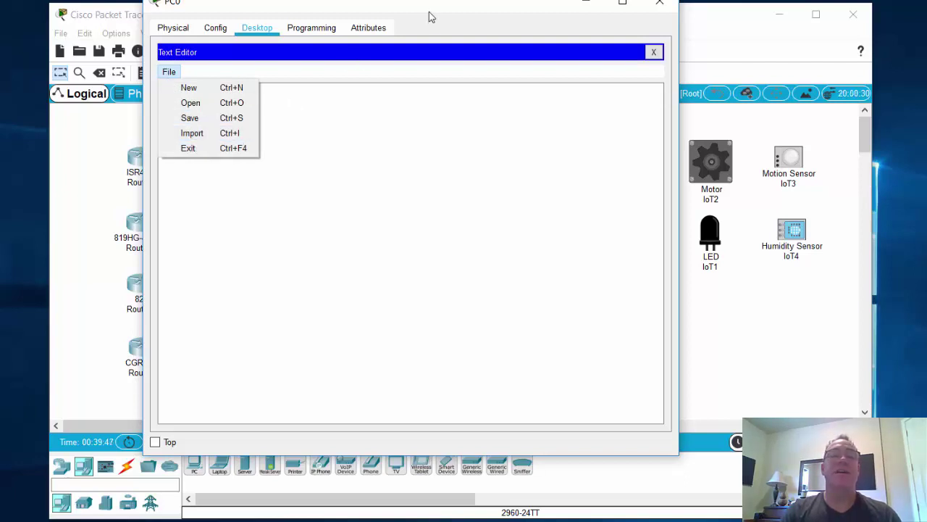
{"action": "left_click", "coordinate": [654, 53]}
Step: On PC0's Programming tab, browse the New project templates and cancel with Empty - JavaScript selected
{"action": "left_click", "coordinate": [305, 33]}
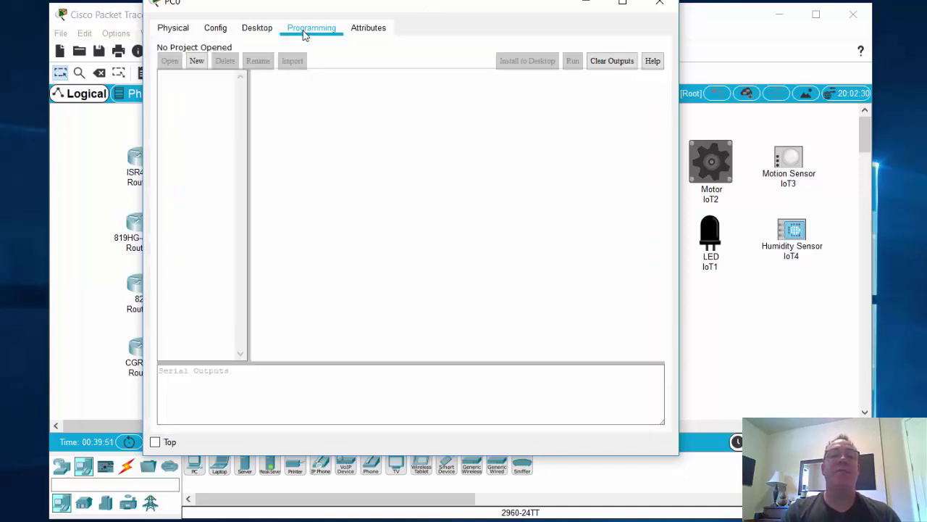
{"action": "left_click", "coordinate": [195, 62]}
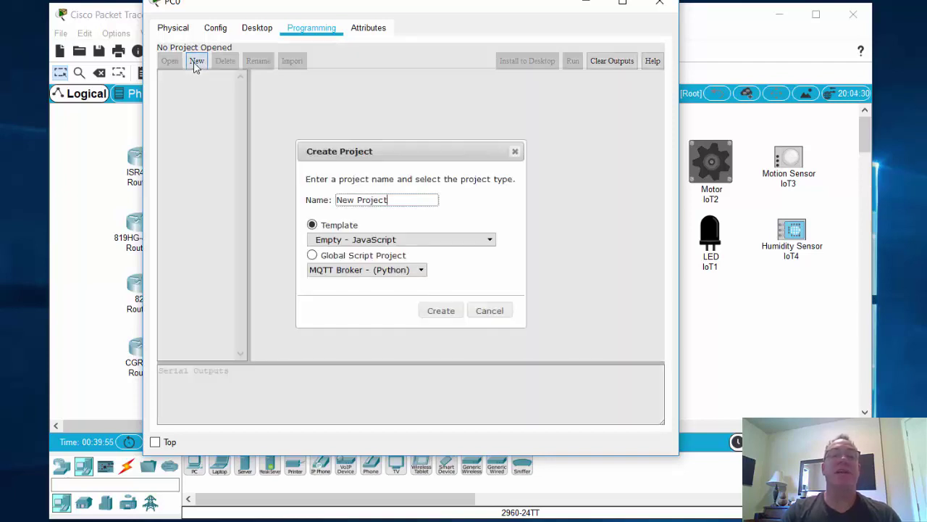
{"action": "left_click", "coordinate": [456, 245]}
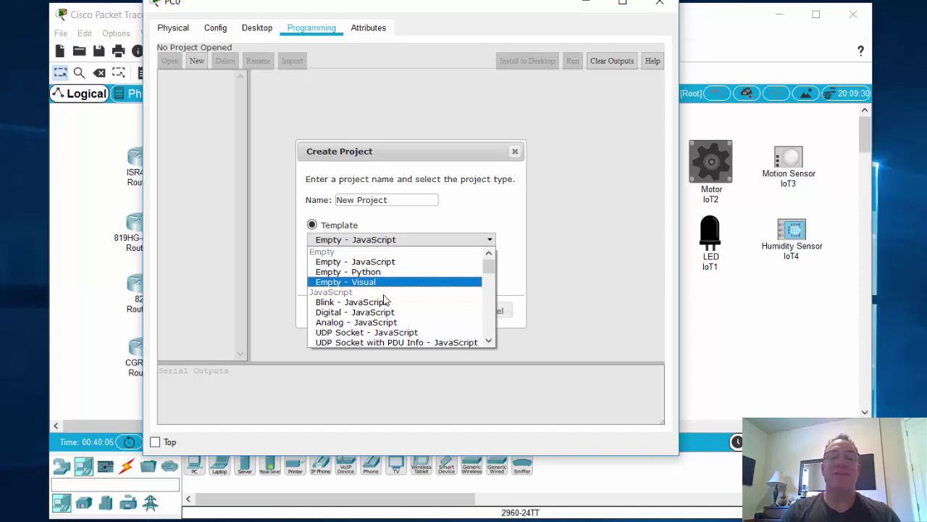
{"action": "mouse_move", "coordinate": [490, 267]}
{"action": "left_mouse_down"}
{"action": "mouse_move", "coordinate": [490, 328]}
{"action": "mouse_move", "coordinate": [492, 254]}
{"action": "left_mouse_up"}
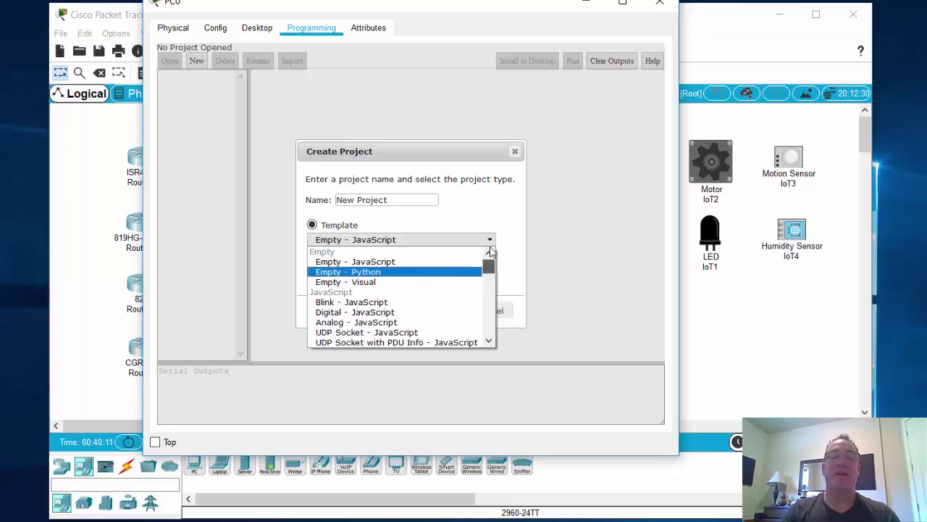
{"action": "left_click", "coordinate": [516, 218]}
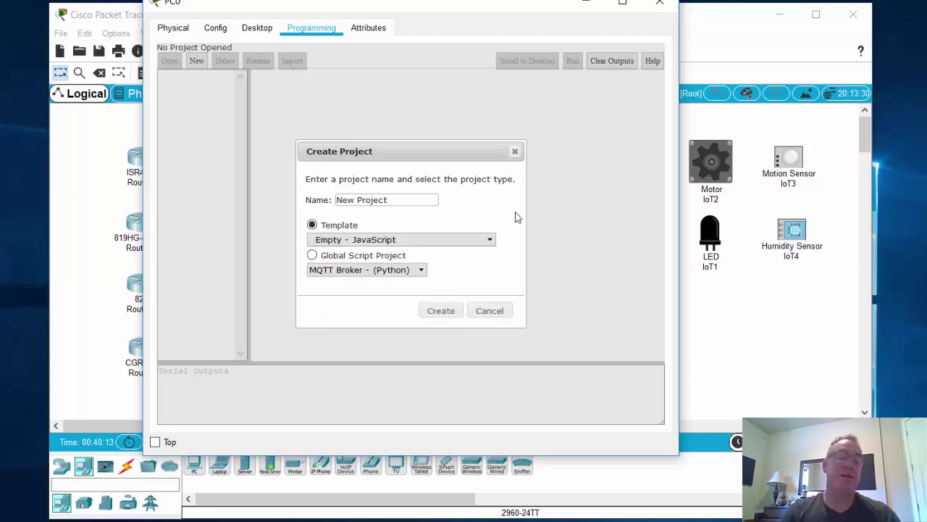
{"action": "left_click", "coordinate": [515, 153]}
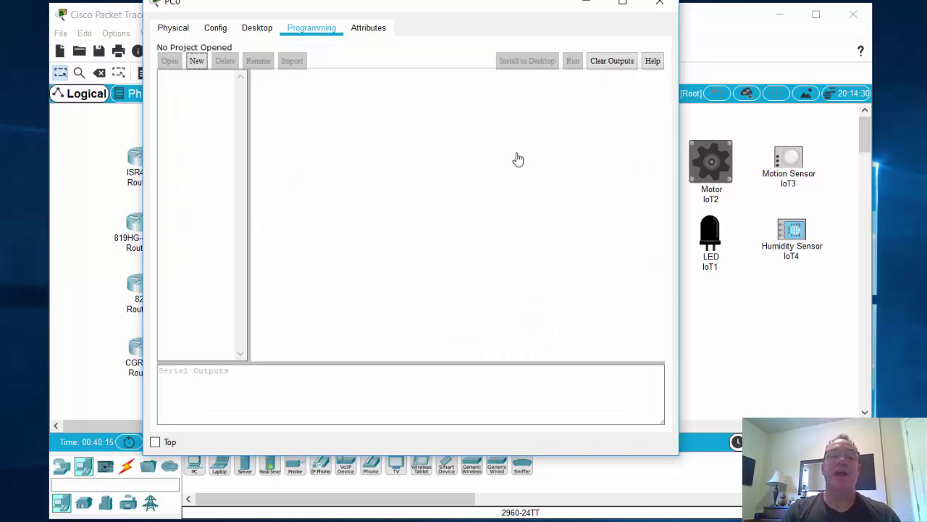
Step: Back on PC0's Desktop, view the User Apps Manager's Available list (MQTT Broker, MQTT Client), then close it
{"action": "left_click", "coordinate": [261, 29]}
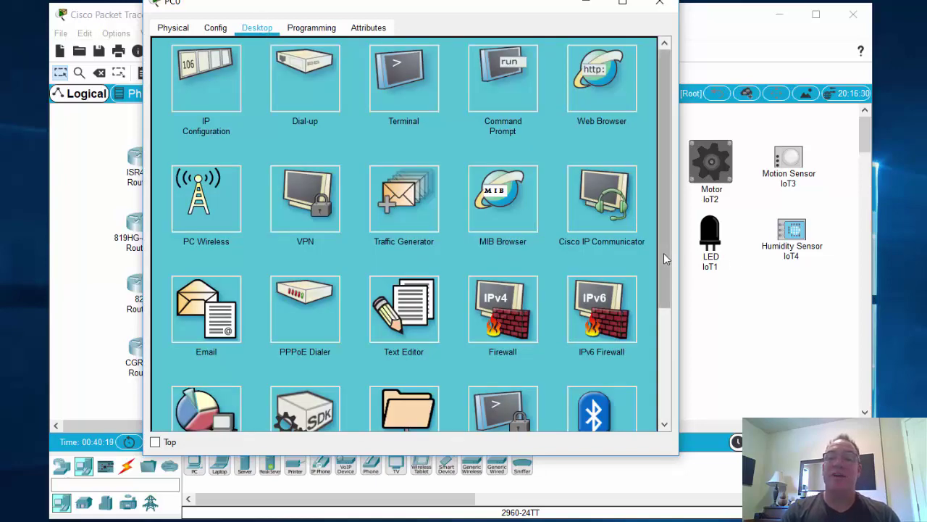
{"action": "left_click_drag", "start_coordinate": [663, 257], "coordinate": [672, 351]}
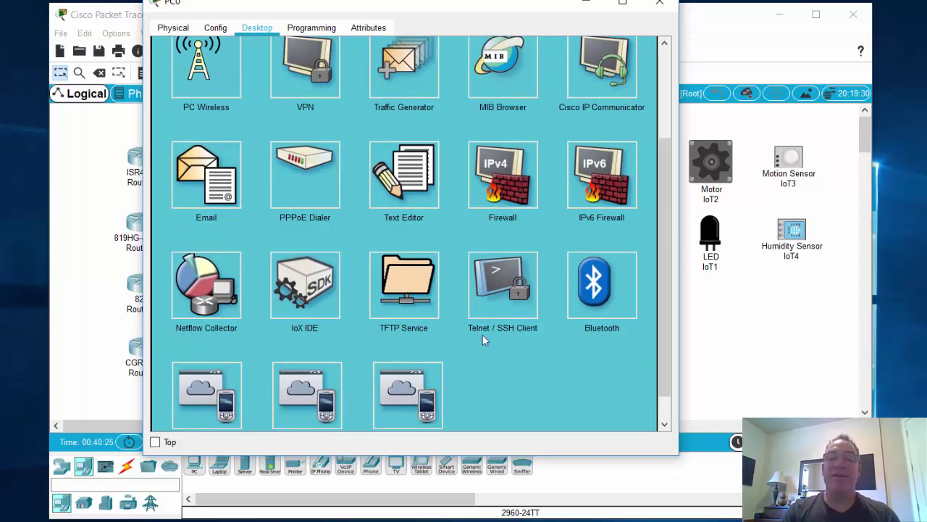
{"action": "left_click_drag", "start_coordinate": [665, 328], "coordinate": [661, 216]}
{"action": "left_click_drag", "start_coordinate": [664, 308], "coordinate": [669, 388]}
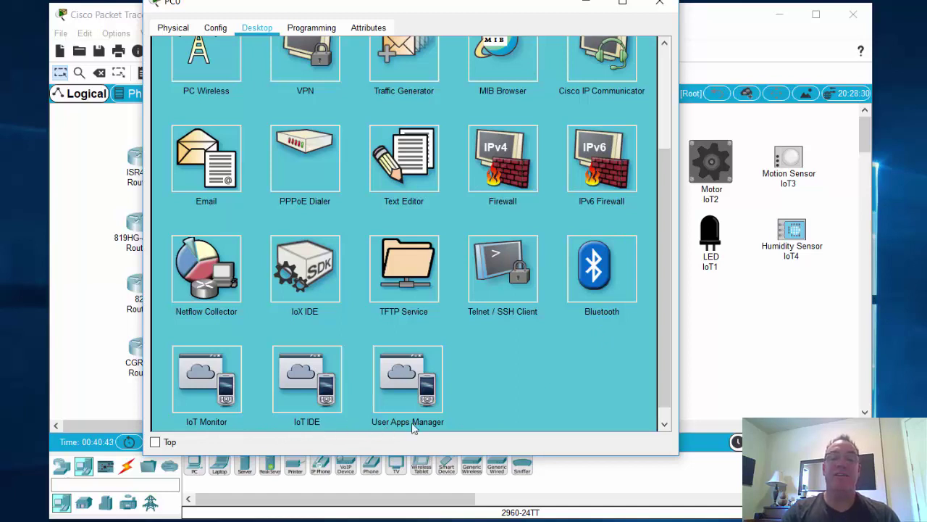
{"action": "left_click", "coordinate": [405, 399]}
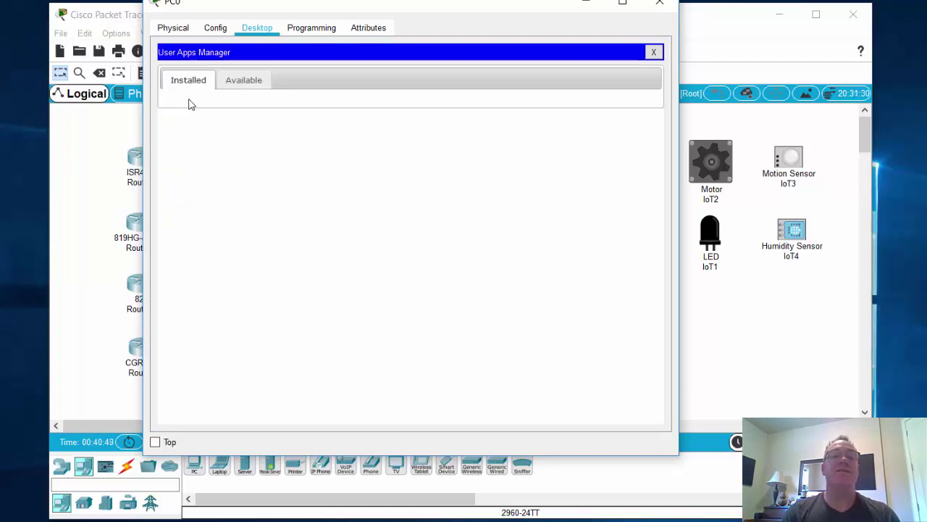
{"action": "left_click", "coordinate": [245, 80]}
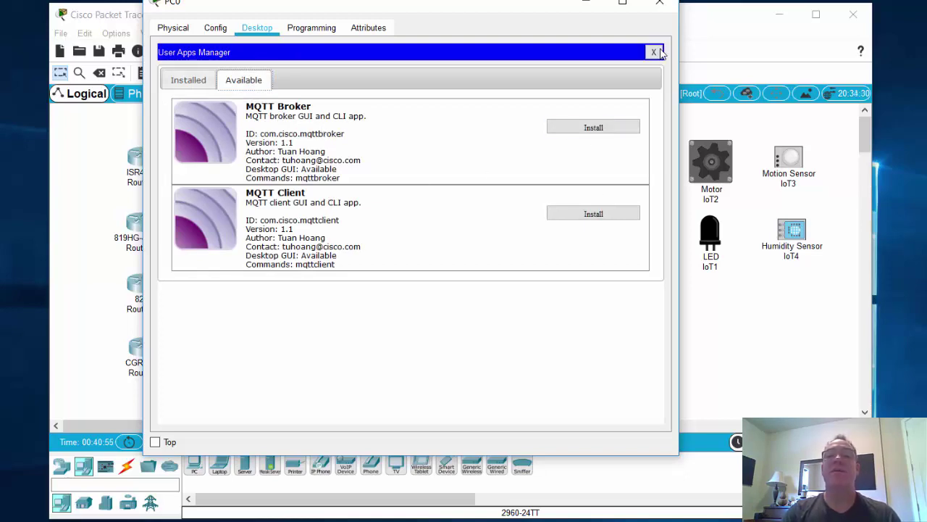
{"action": "left_click", "coordinate": [654, 53]}
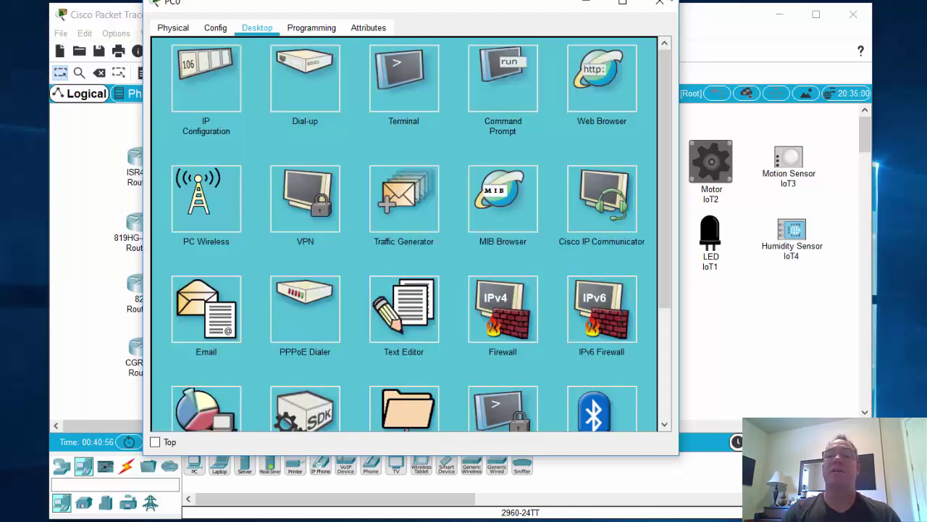
Step: Close PC0 and open Server0's Services tab, glancing at its Physical view
{"action": "left_click", "coordinate": [659, 3]}
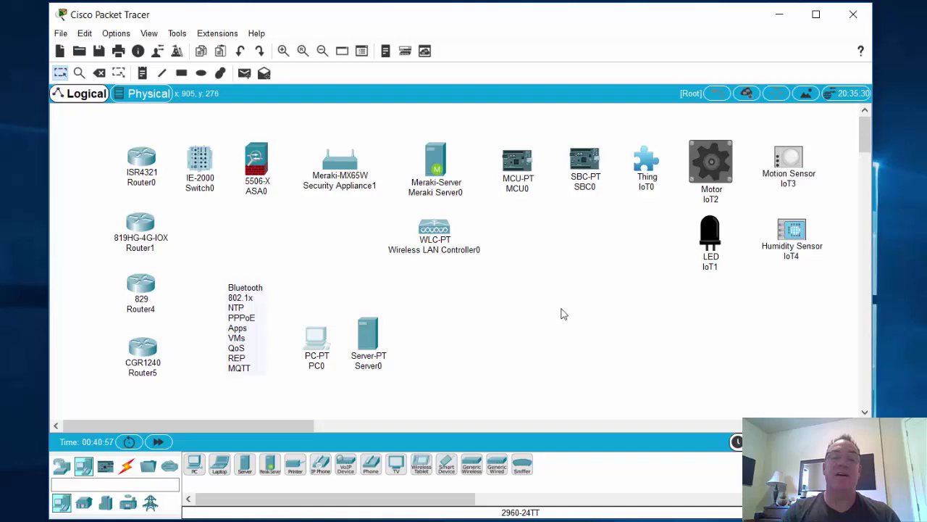
{"action": "left_click", "coordinate": [368, 341]}
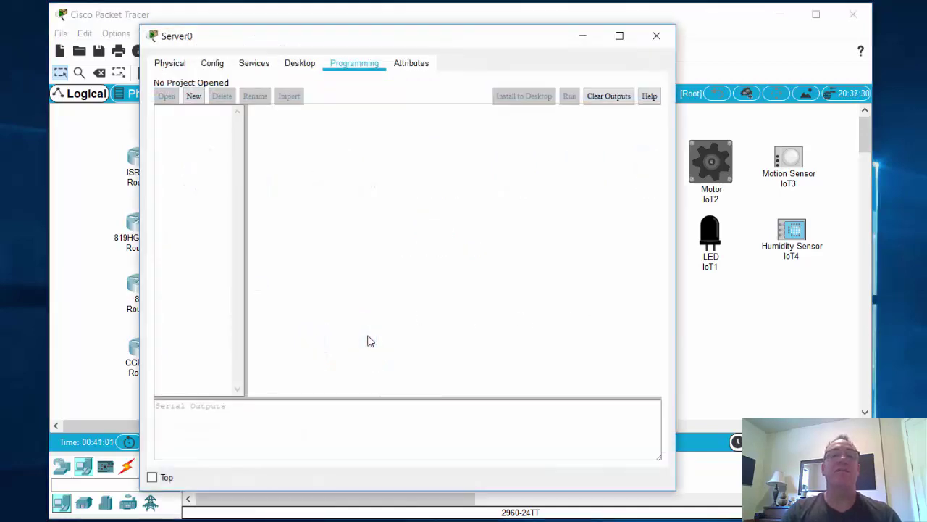
{"action": "left_click", "coordinate": [254, 65]}
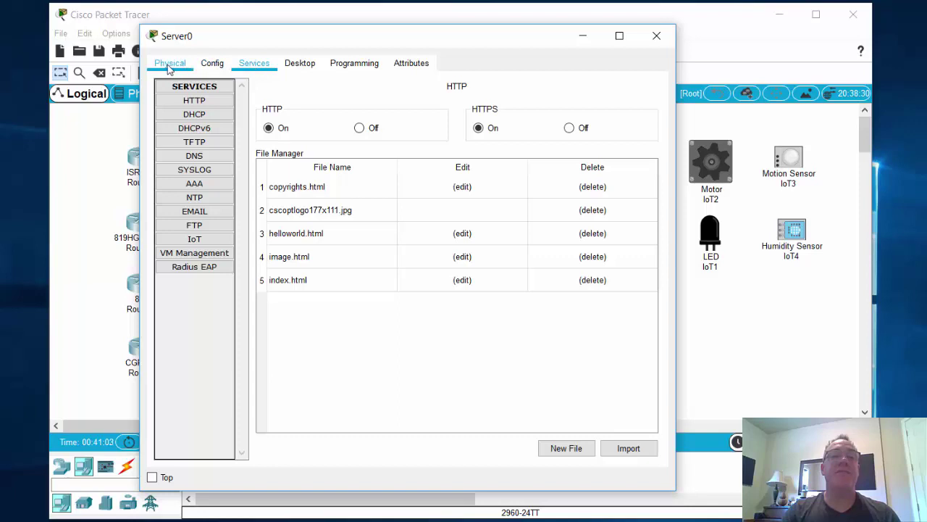
{"action": "left_click", "coordinate": [169, 64]}
{"action": "left_click", "coordinate": [254, 63]}
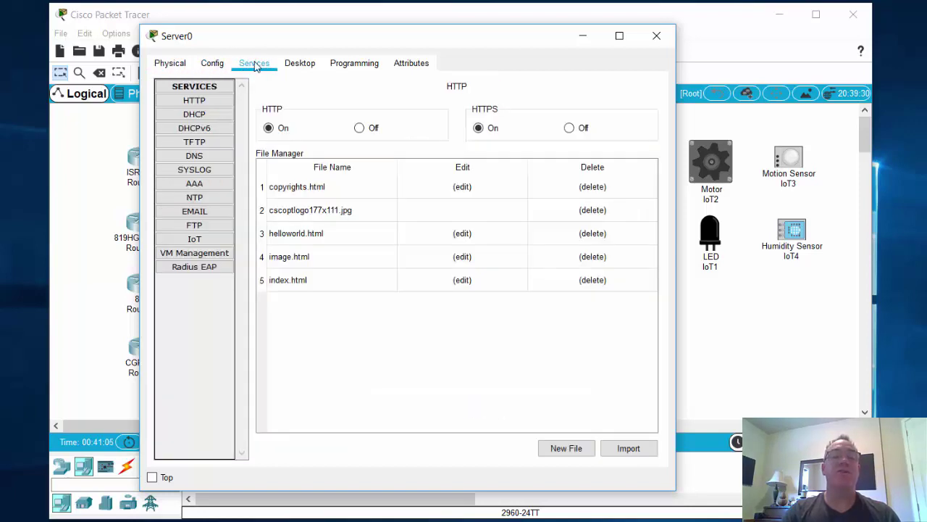
Step: Review Server0's IoT, VM Management and Radius EAP services, then show its Desktop apps
{"action": "left_click", "coordinate": [213, 240]}
{"action": "left_click", "coordinate": [214, 254]}
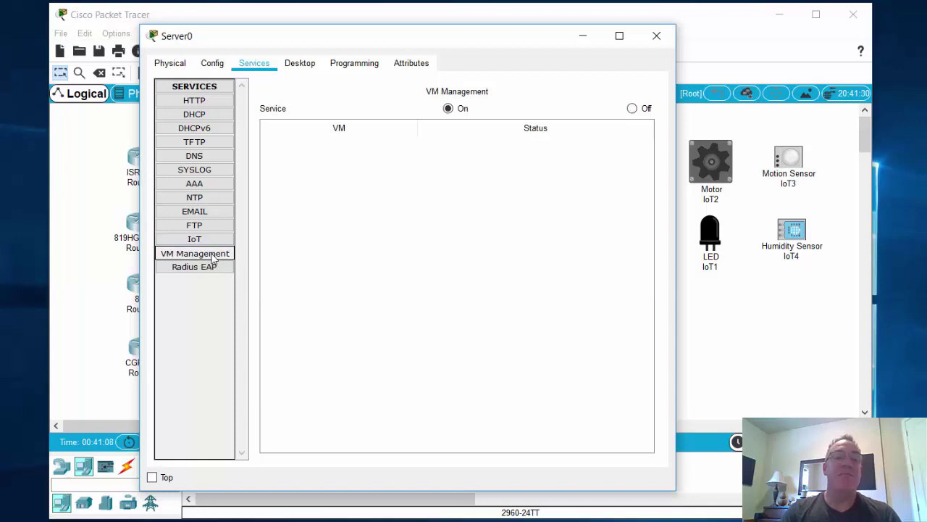
{"action": "left_click", "coordinate": [215, 270]}
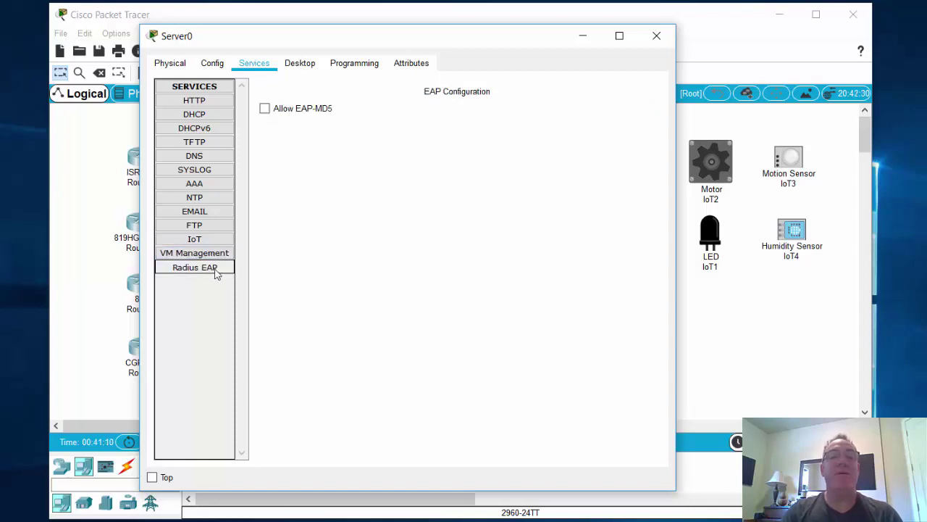
{"action": "left_click", "coordinate": [291, 64]}
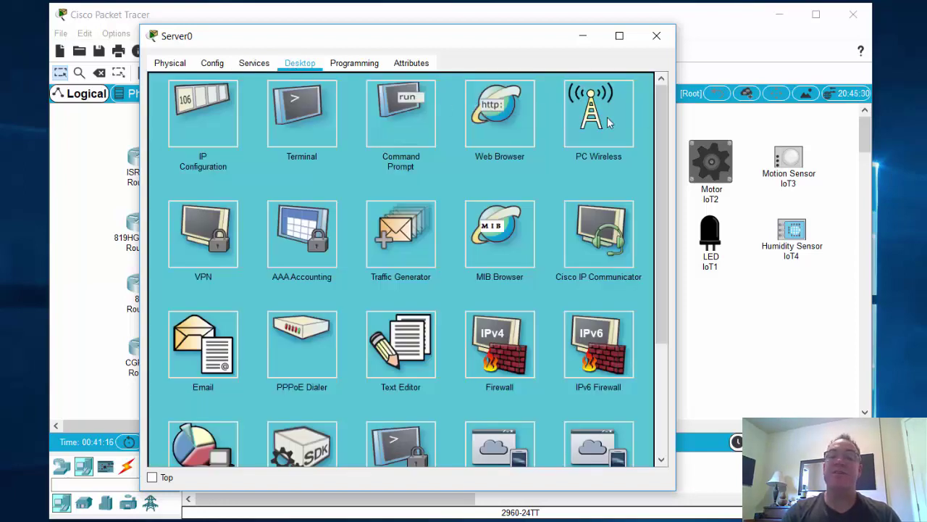
Step: View and close Server0's AAA Accounting records, then switch to its Programming tab
{"action": "left_click_drag", "start_coordinate": [660, 139], "coordinate": [661, 279]}
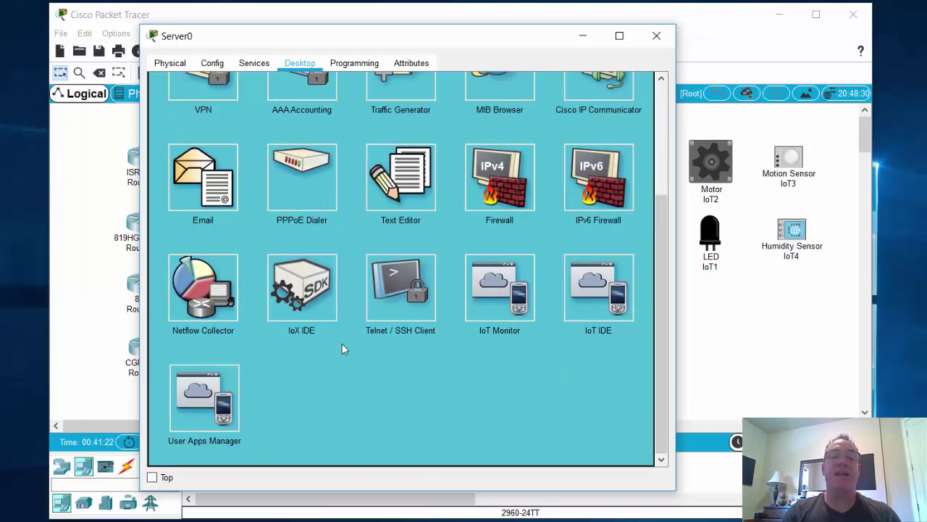
{"action": "left_click_drag", "start_coordinate": [659, 331], "coordinate": [658, 198]}
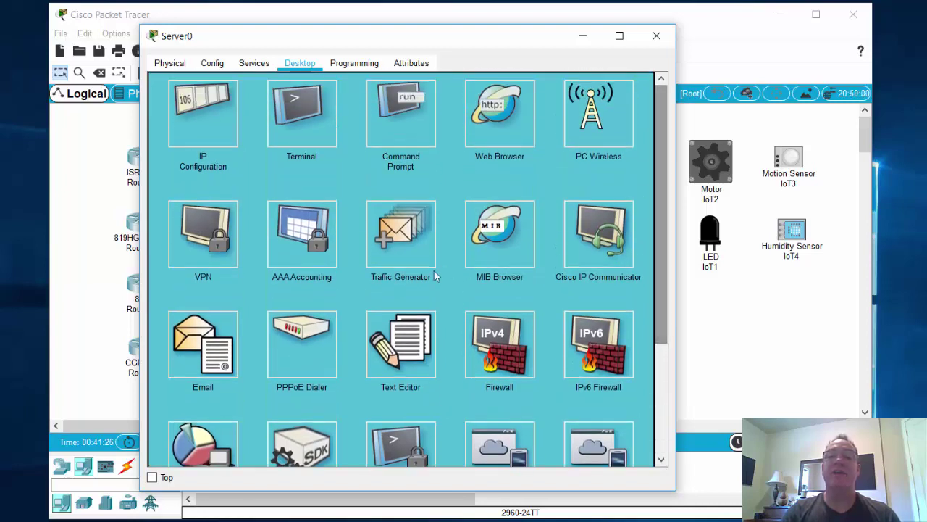
{"action": "left_click", "coordinate": [297, 243]}
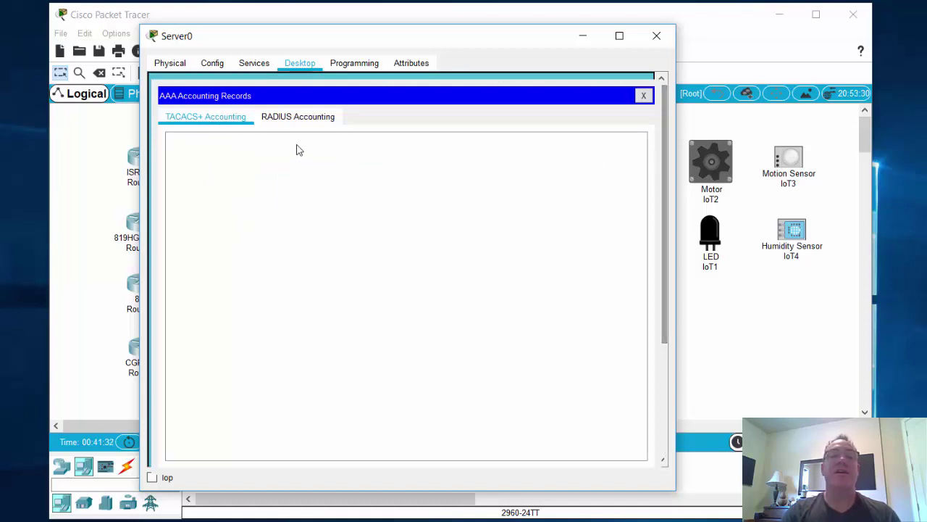
{"action": "left_click", "coordinate": [642, 96]}
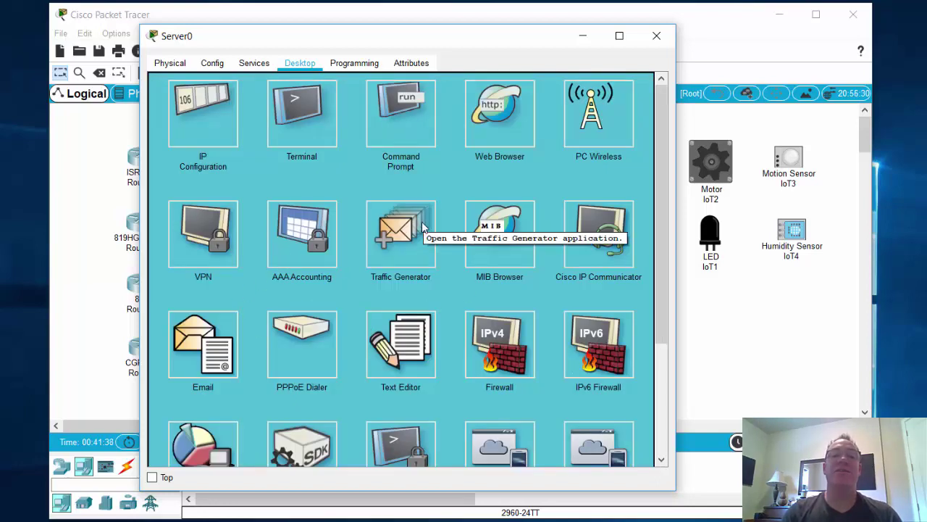
{"action": "left_click", "coordinate": [347, 66]}
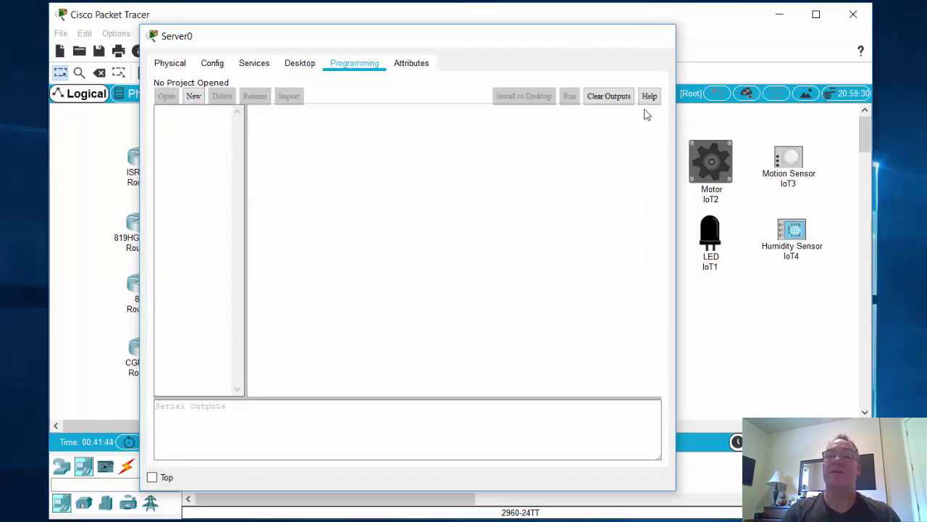
Step: Close the Server0 window and shift the Packet Tracer window slightly up and right
{"action": "left_click", "coordinate": [657, 36]}
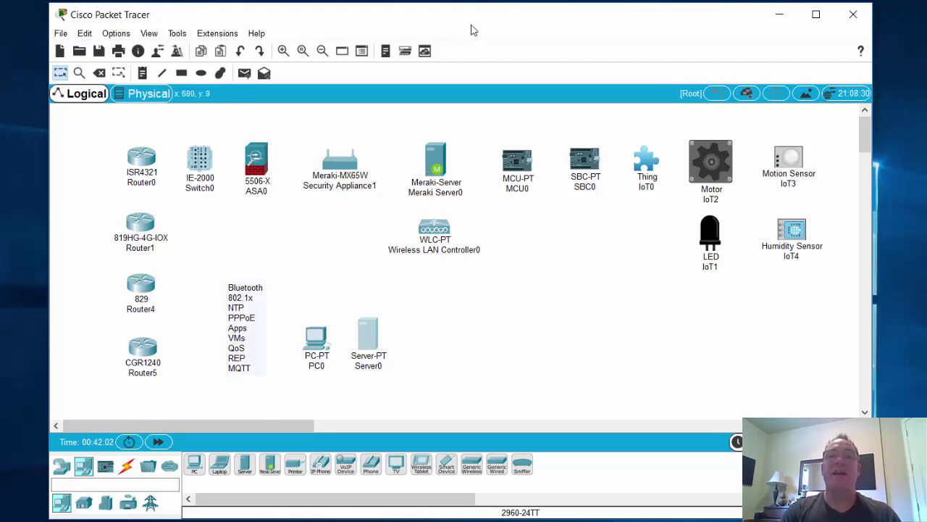
{"action": "left_click_drag", "start_coordinate": [464, 21], "coordinate": [487, 6]}
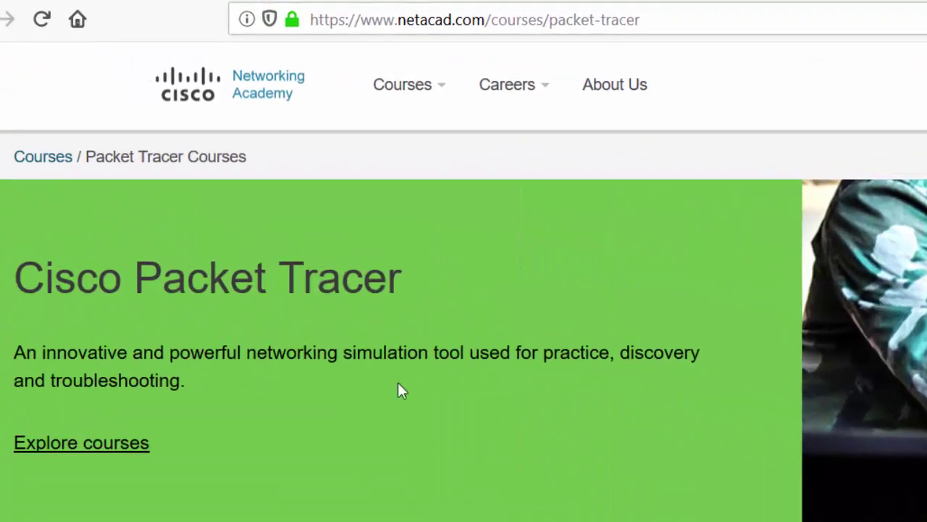
Step: Scroll the netacad Packet Tracer page down to the download steps and back to the top
{"action": "mouse_move", "coordinate": [126, 46]}
{"action": "scroll", "coordinate": [464, 326], "scroll_direction": "down", "scroll_amount": 5}
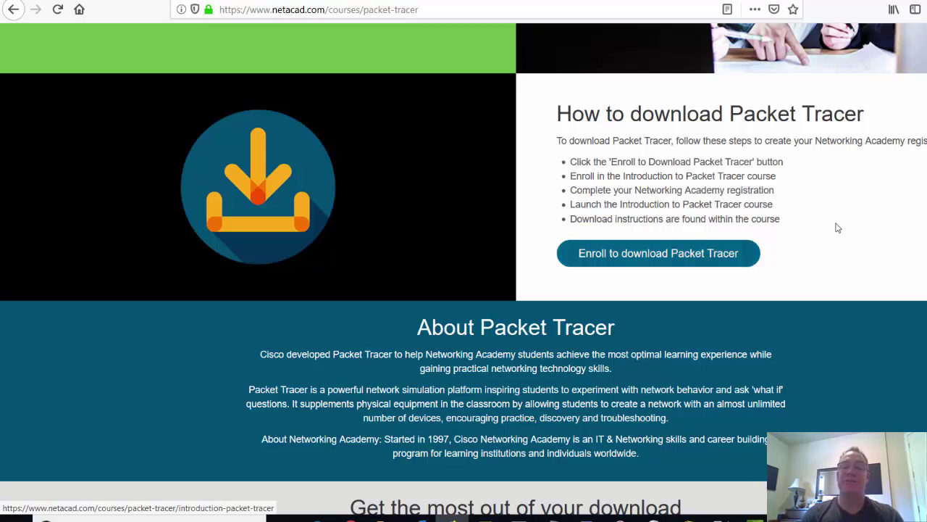
{"action": "scroll", "coordinate": [464, 264], "scroll_direction": "up", "scroll_amount": 3}
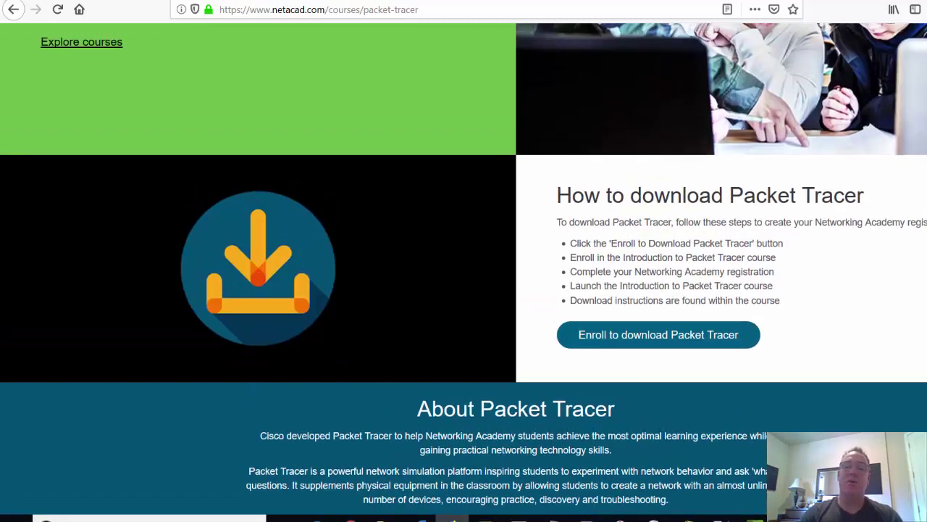
{"action": "scroll", "coordinate": [464, 264], "scroll_direction": "up", "scroll_amount": 1}
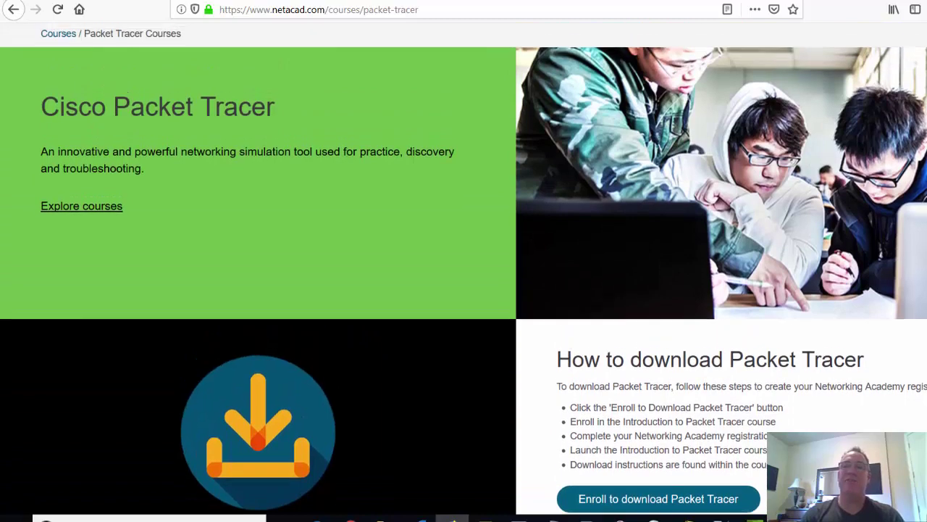